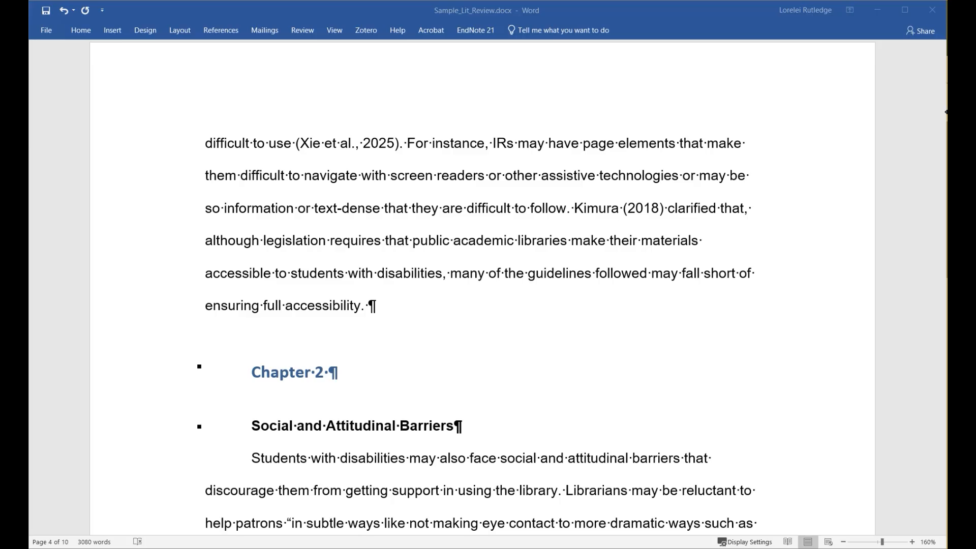
Switch to the EndNote library and open the APA 7th output style for editing.
click(907, 157)
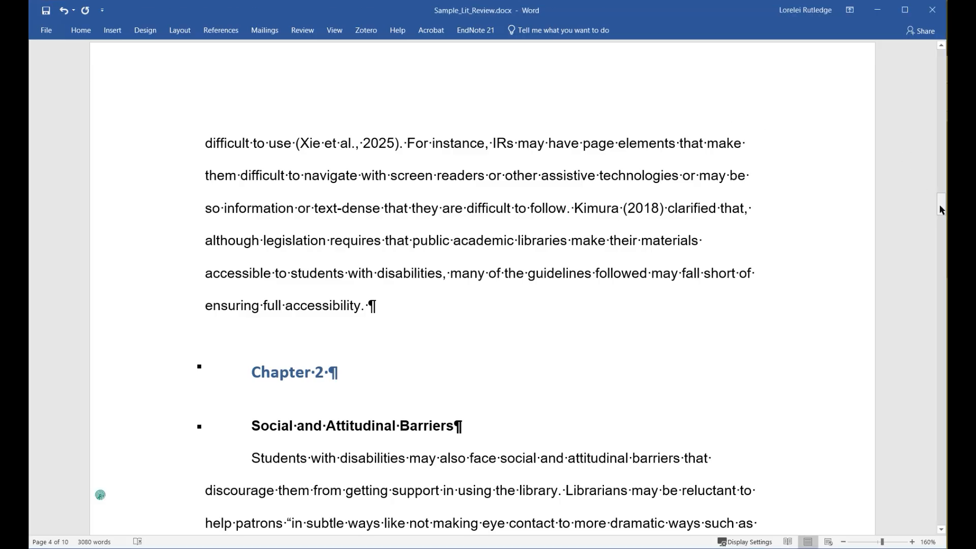
drag(940, 209, 873, 207)
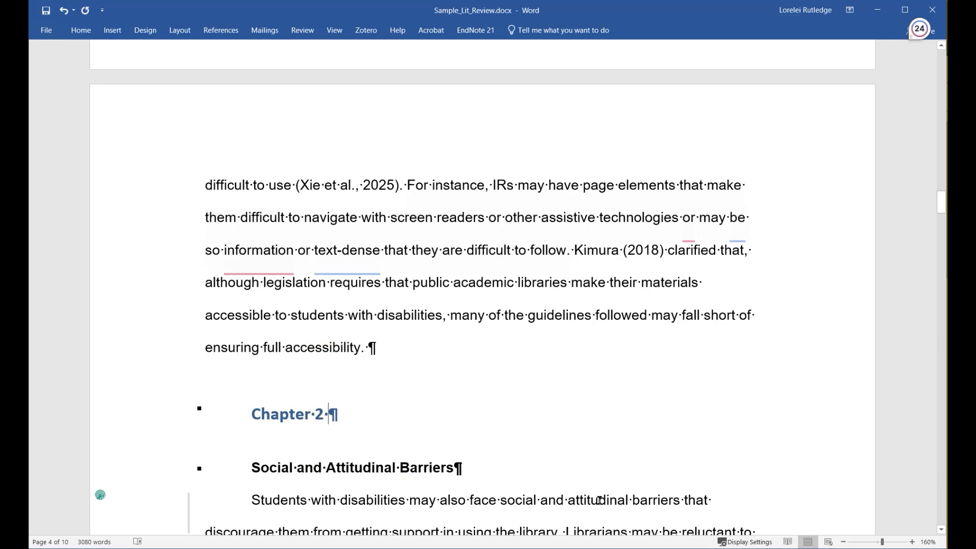
mouse_move(568, 548)
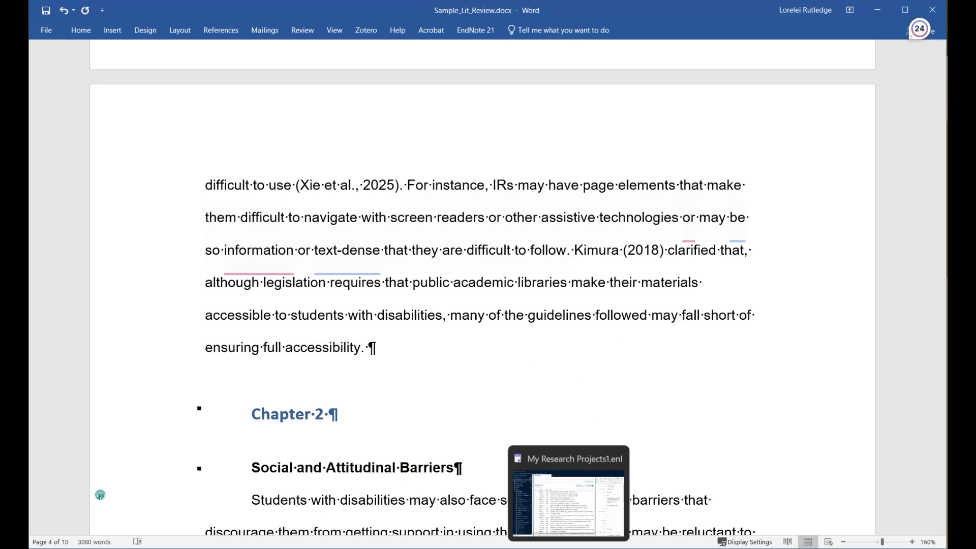
click(568, 548)
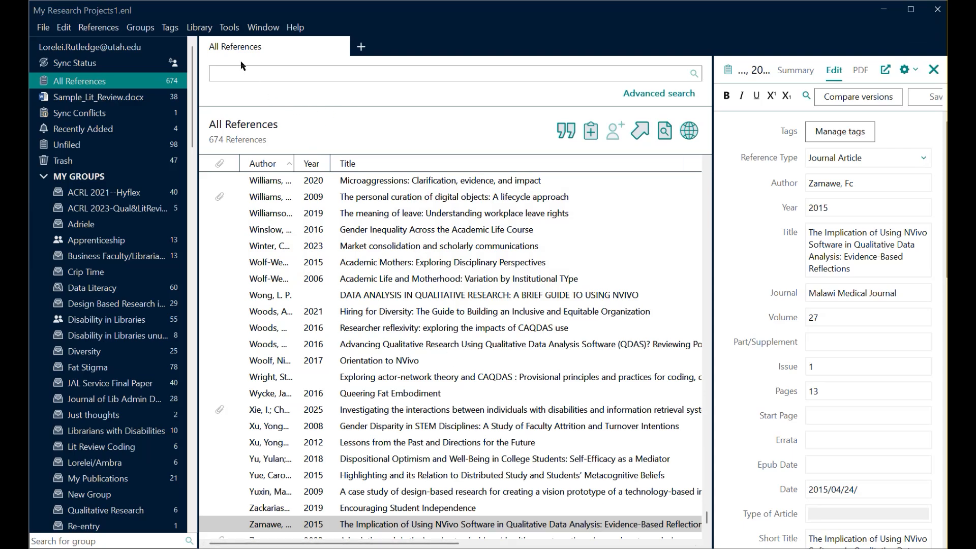
click(232, 29)
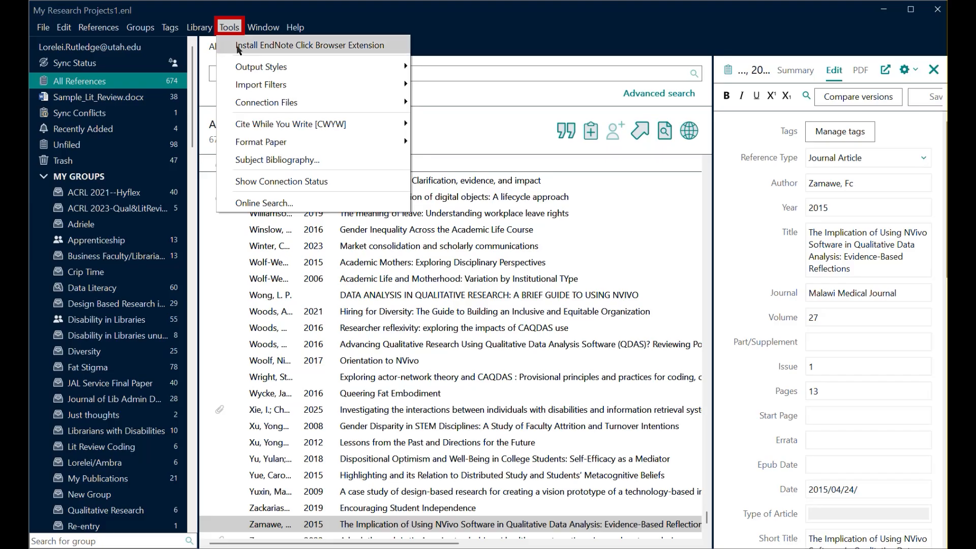
mouse_move(246, 70)
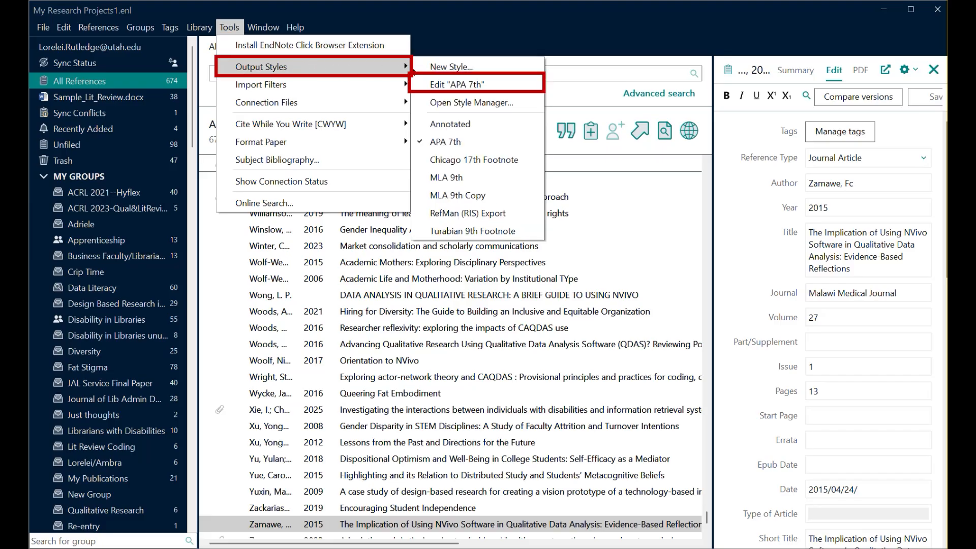
click(449, 84)
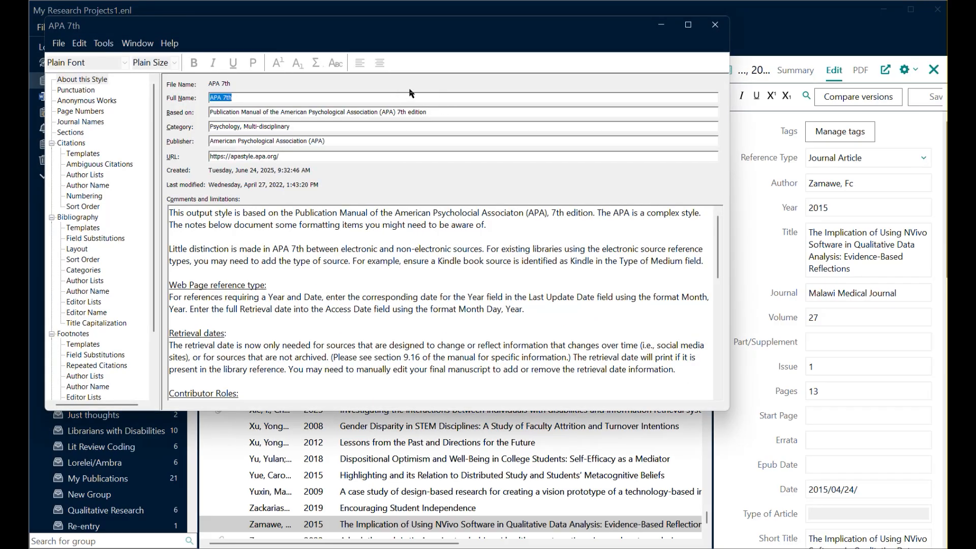
Set the style's Sections option to create a bibliography for each section.
click(71, 143)
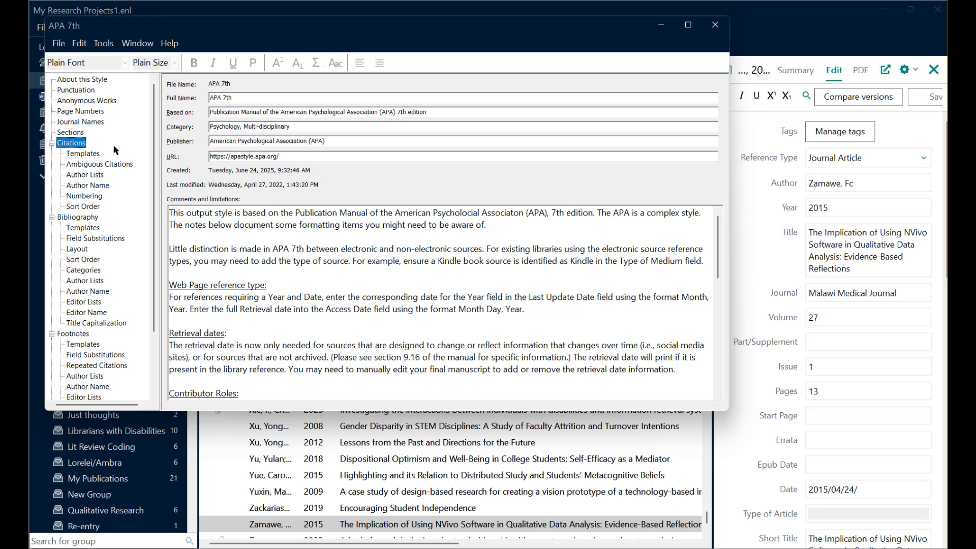
click(73, 133)
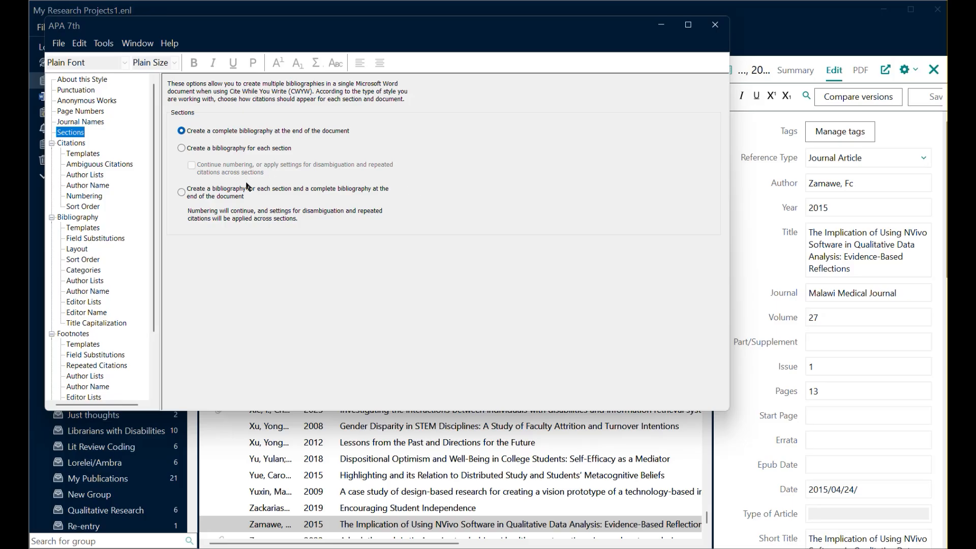
click(182, 149)
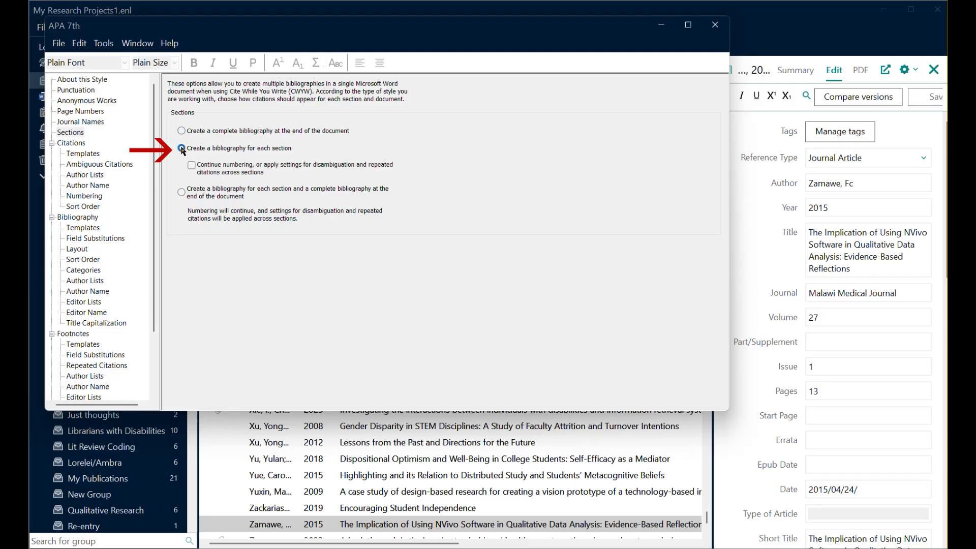
Save the modified style as a new output style named "APA 7th Sections".
click(59, 44)
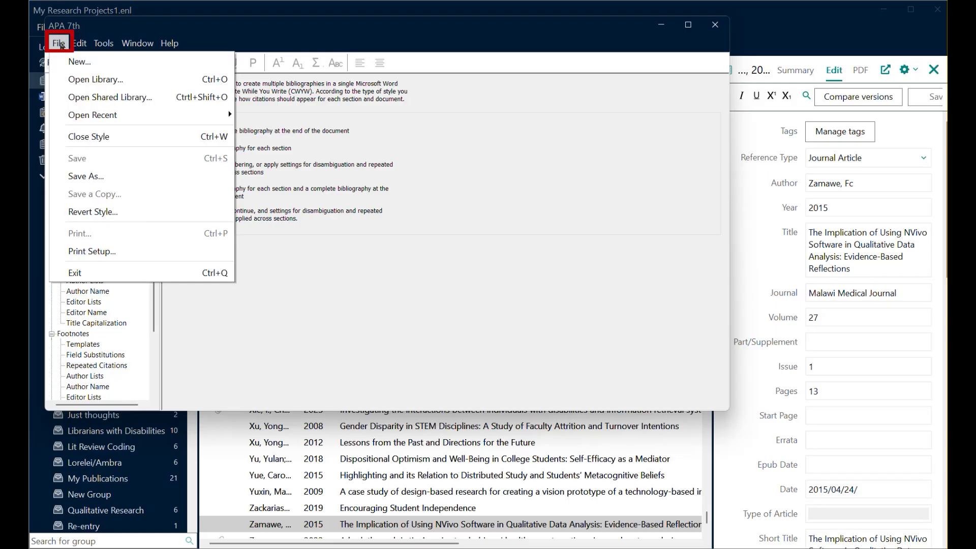
click(82, 178)
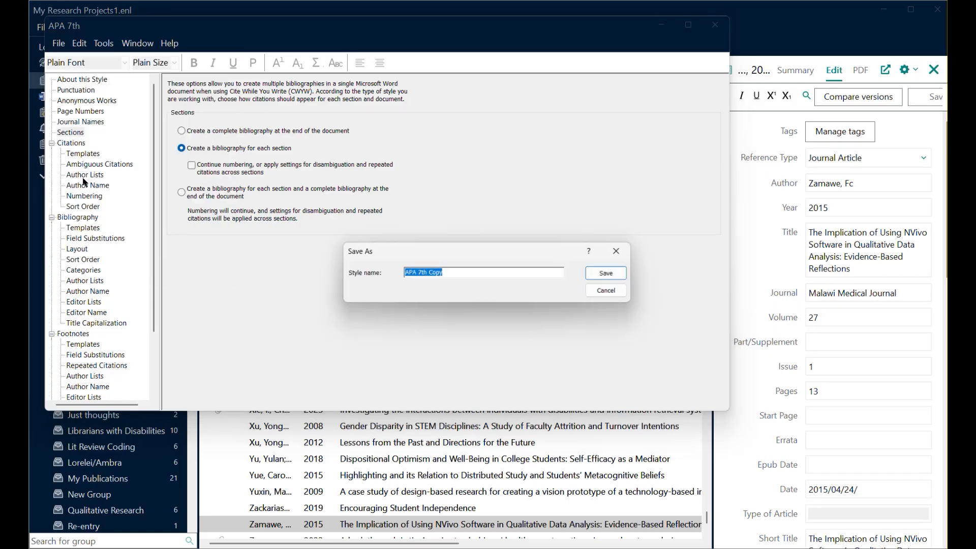
click(462, 273)
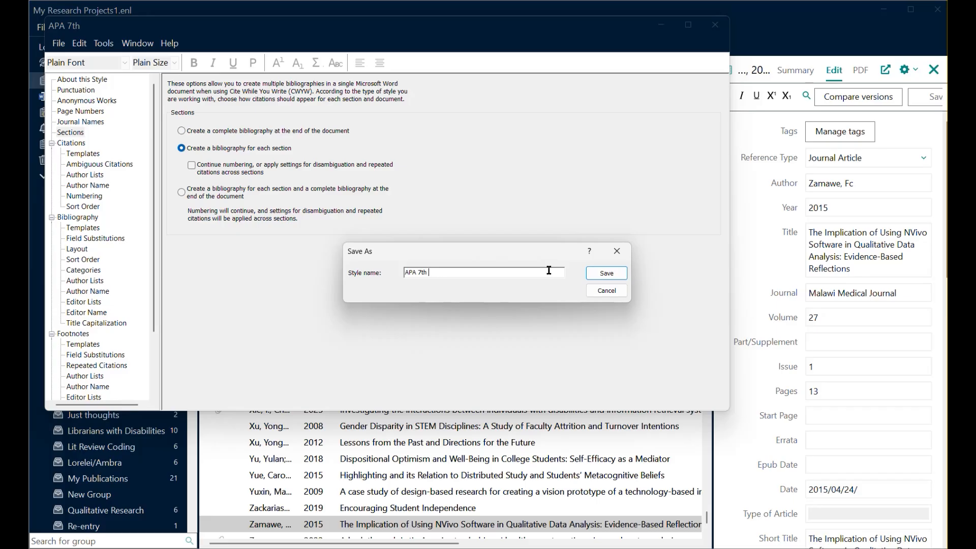
text(Sections)
click(606, 274)
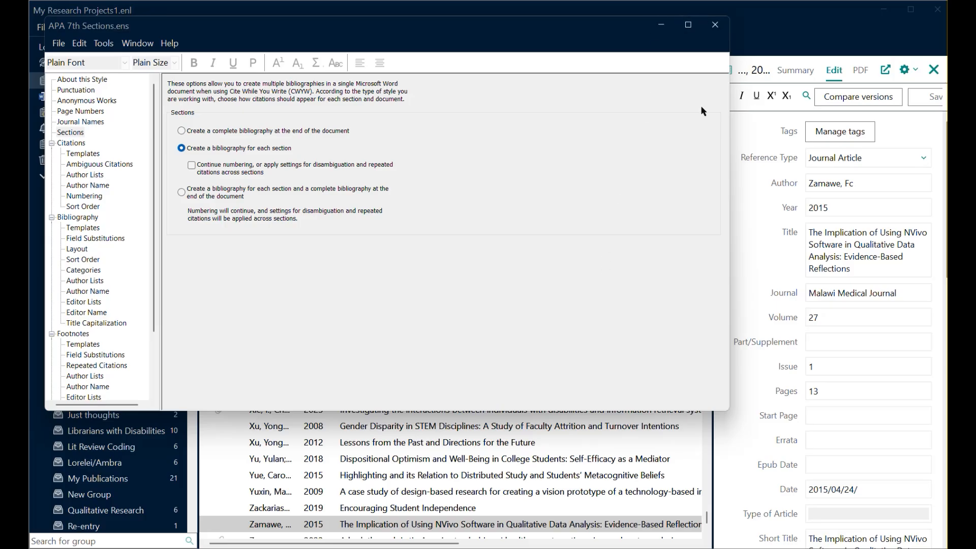
Switch to Sample_Lit_Review.docx in Word and insert a Next Page section break on a new line before the Chapter 2 heading.
mouse_move(595, 548)
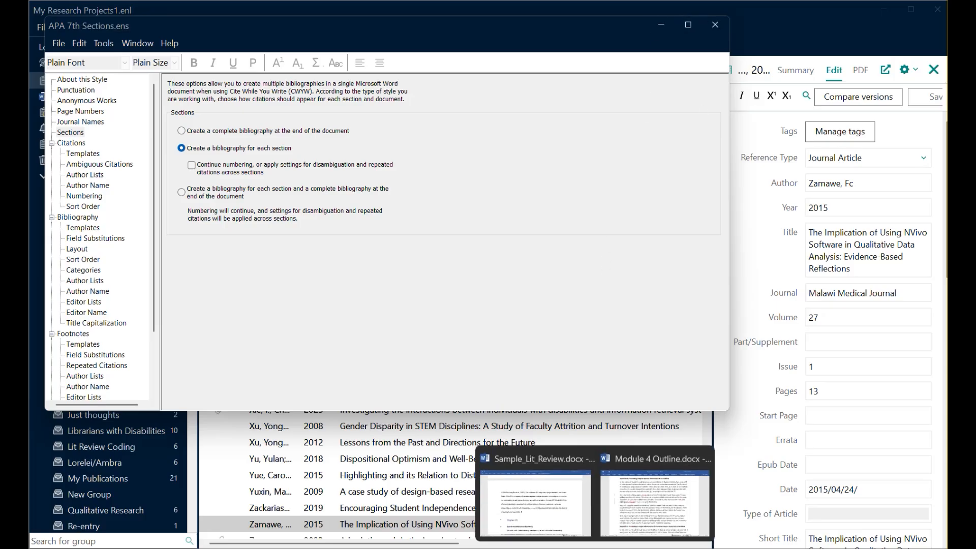
click(511, 490)
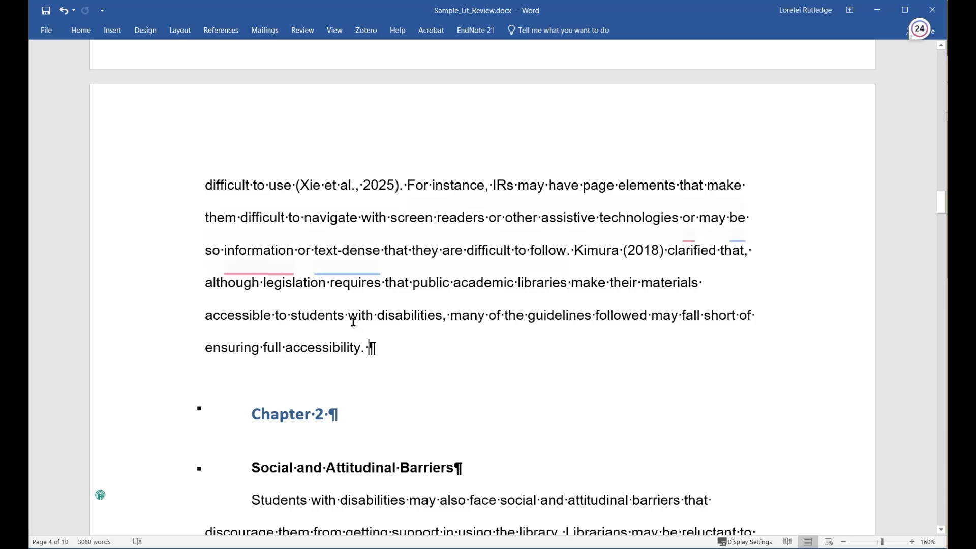
key(Return)
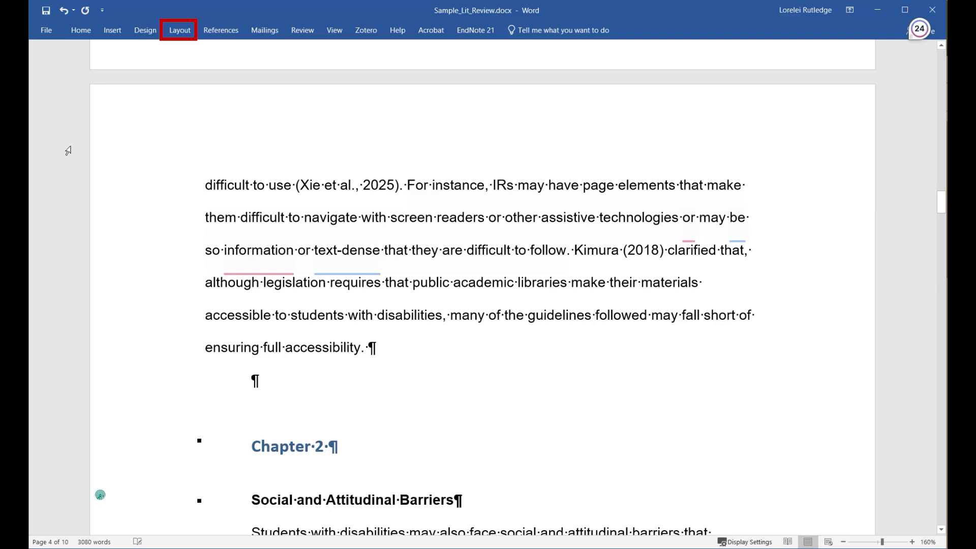
click(179, 31)
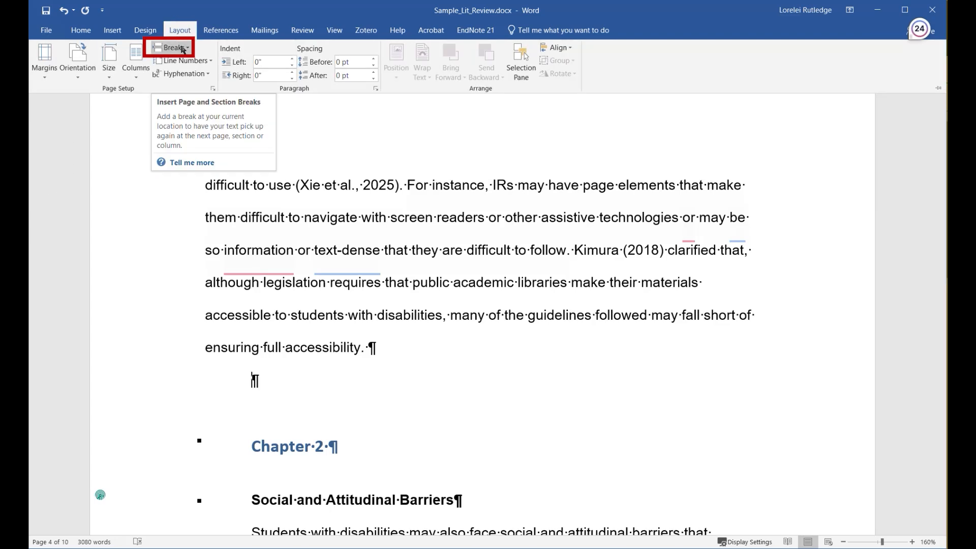
click(183, 49)
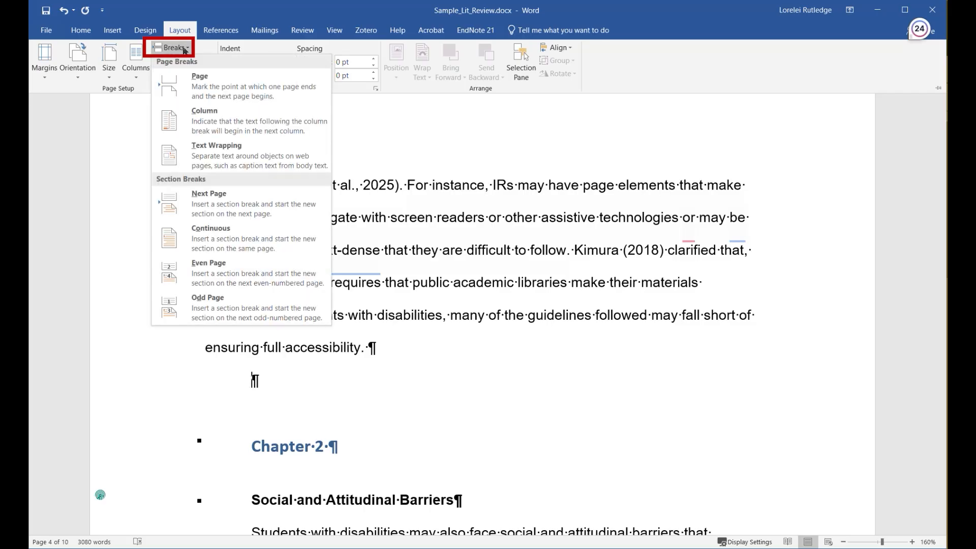
click(170, 201)
scroll(170, 196, down, 4)
scroll(238, 241, up, 4)
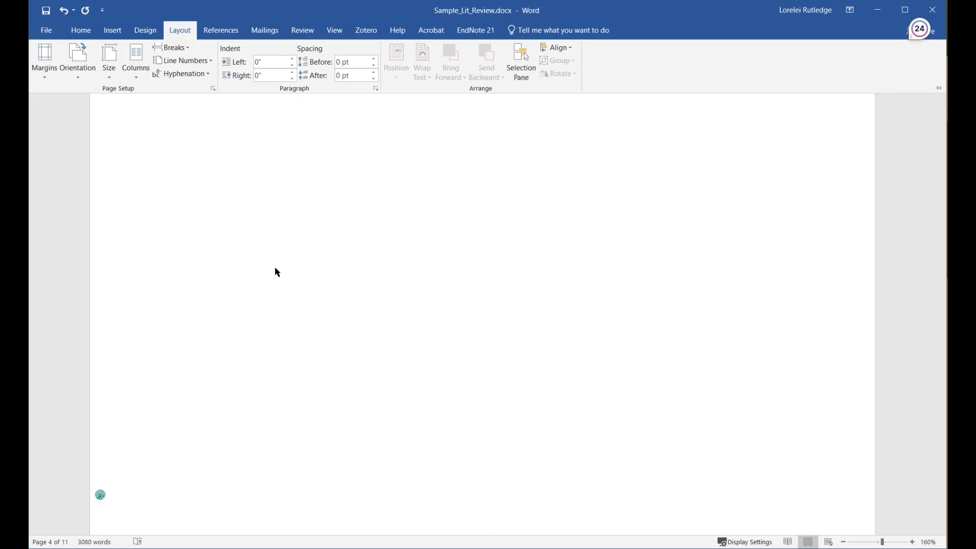
scroll(277, 262, down, 1)
scroll(278, 261, down, 3)
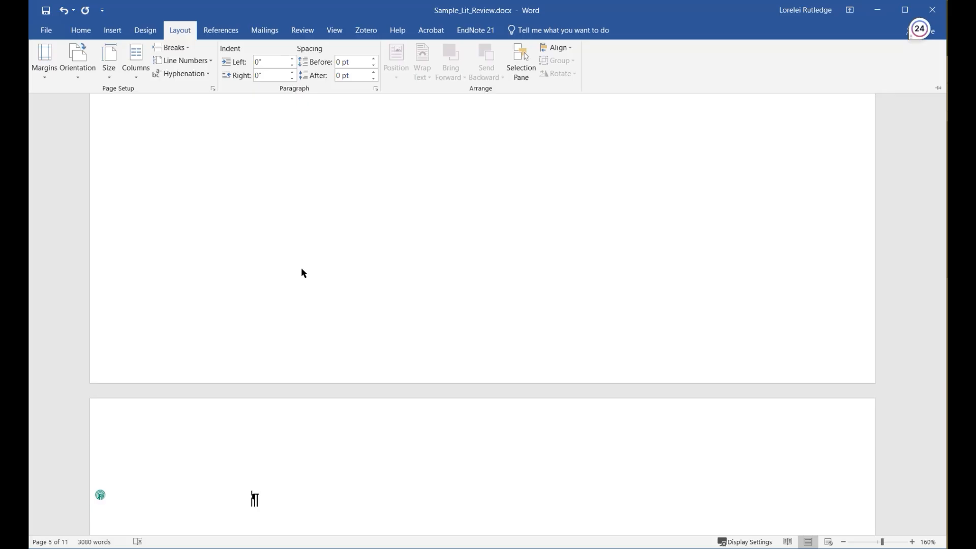
scroll(306, 272, down, 4)
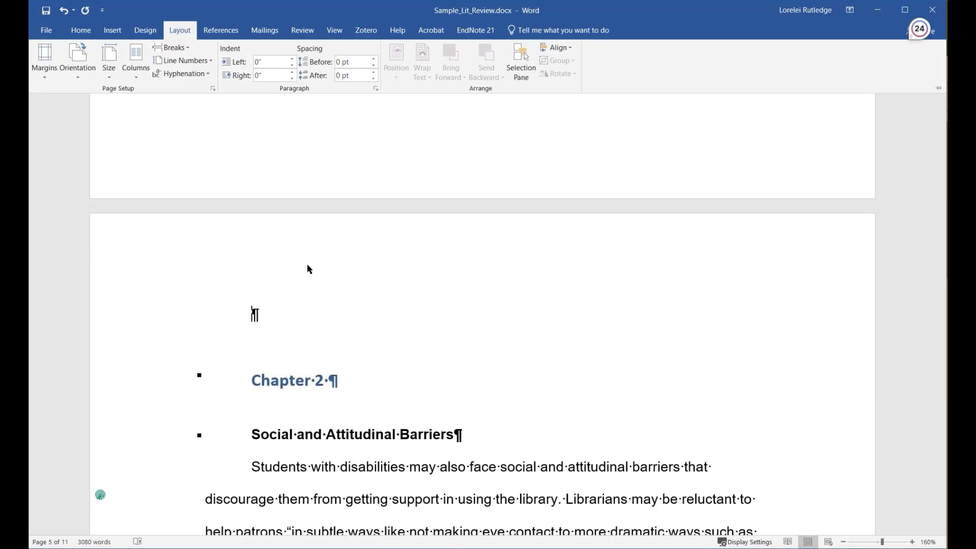
scroll(308, 264, up, 1)
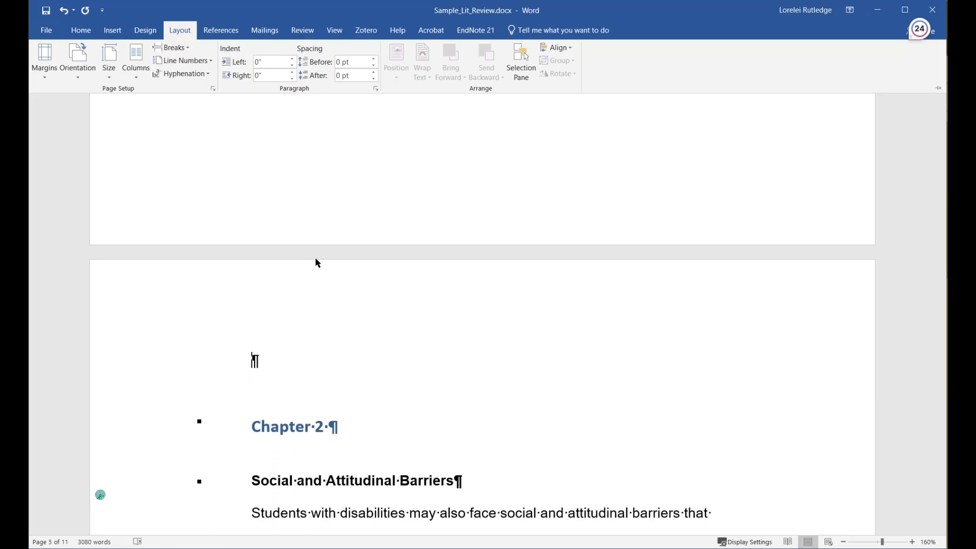
Change the document's EndNote citation style to APA 7th Sections from the full list of styles.
click(479, 30)
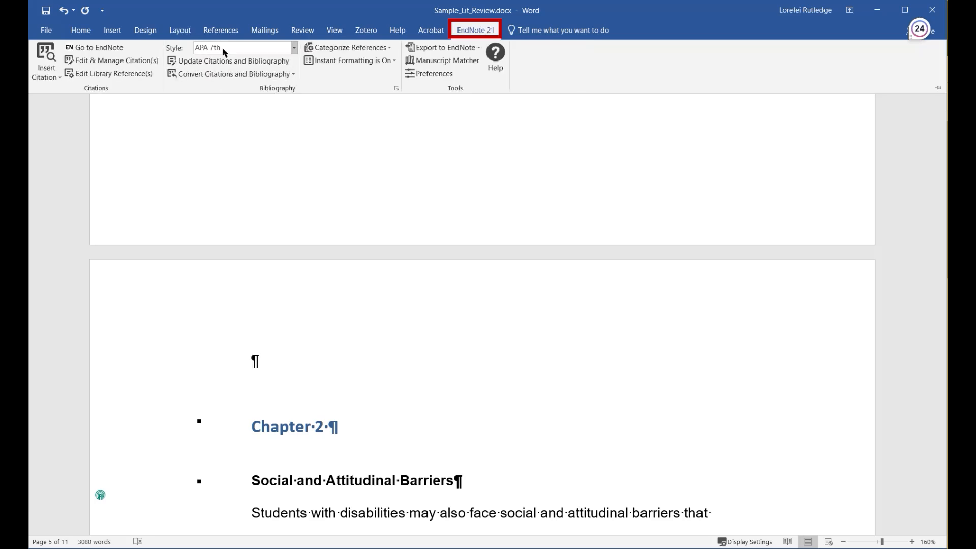
click(222, 47)
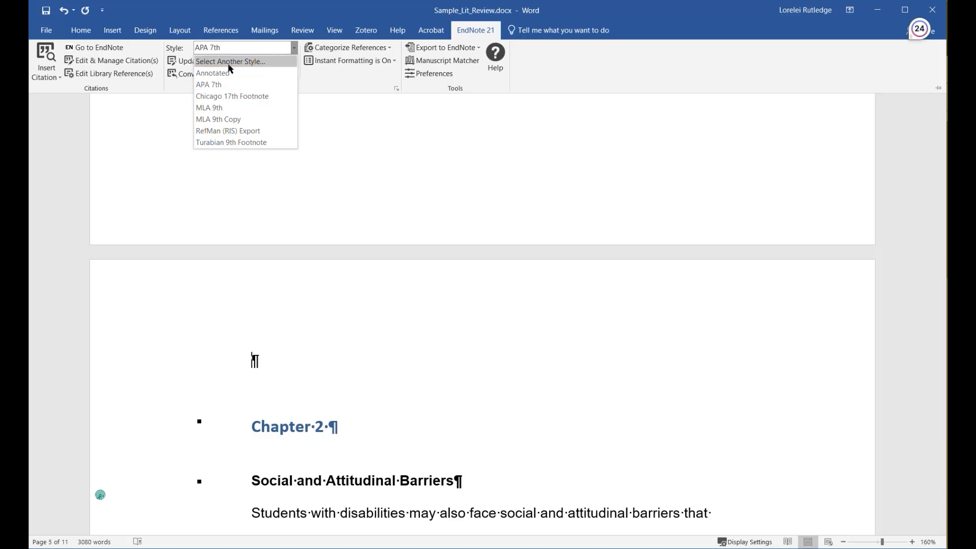
click(229, 65)
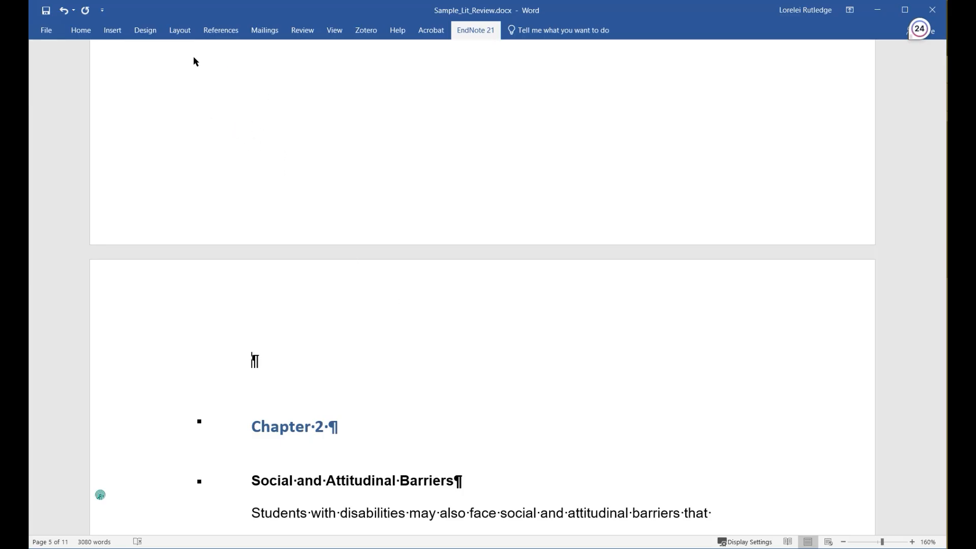
drag(702, 259, 698, 274)
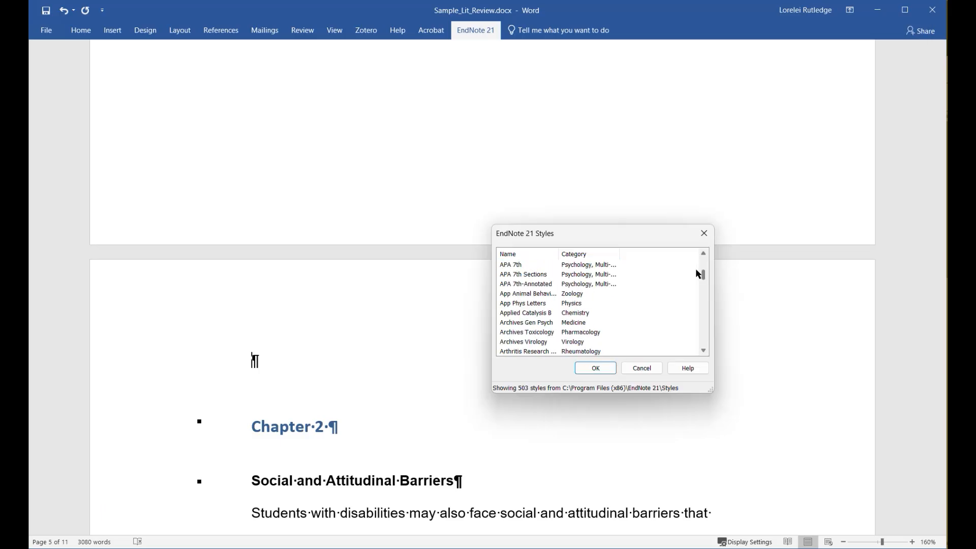
click(505, 275)
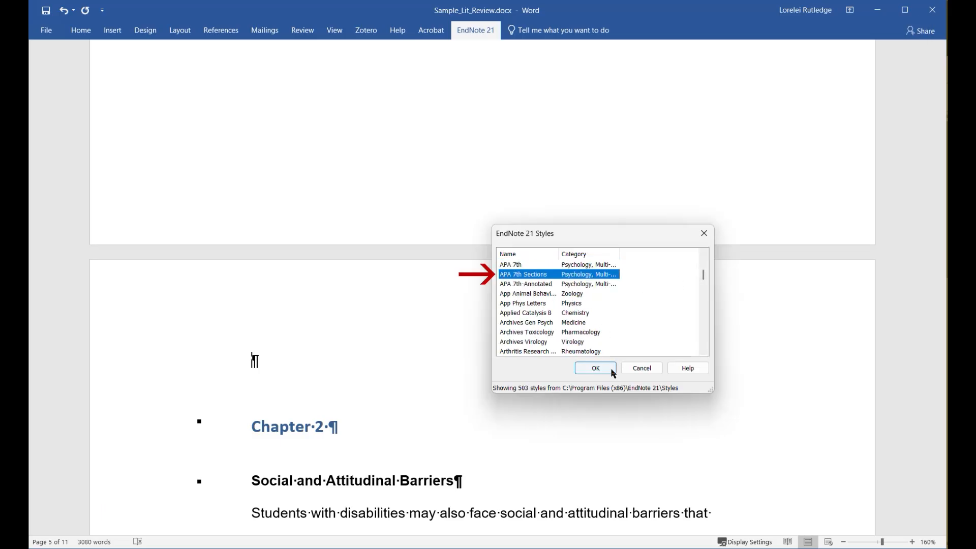
click(596, 369)
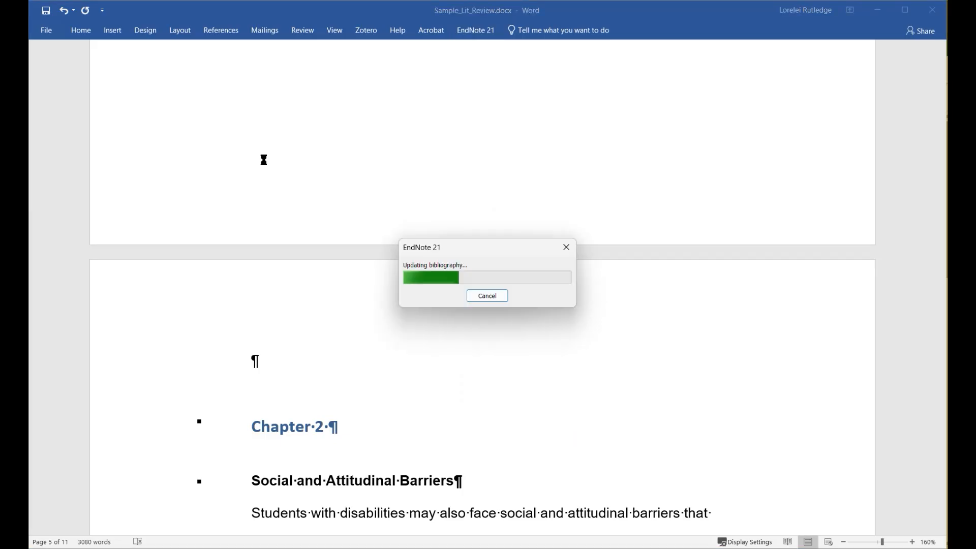
Check the reference lists after each section and update the document's citations and bibliography.
scroll(258, 146, up, 12)
scroll(314, 202, up, 5)
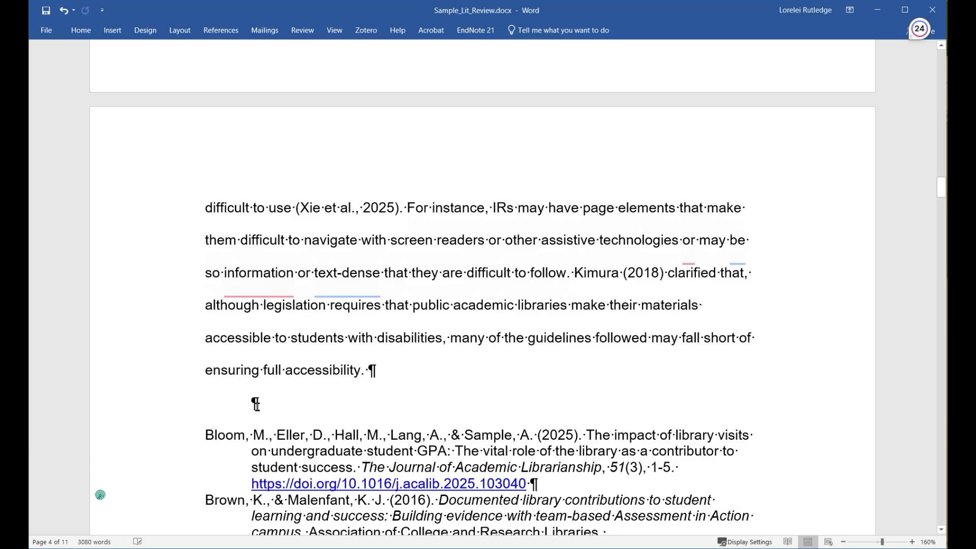
scroll(274, 366, down, 14)
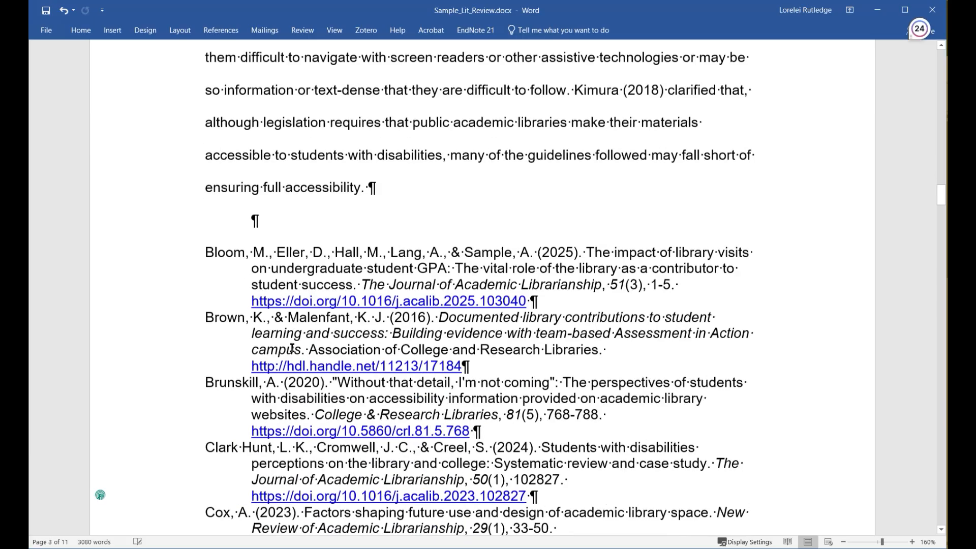
scroll(384, 326, down, 20)
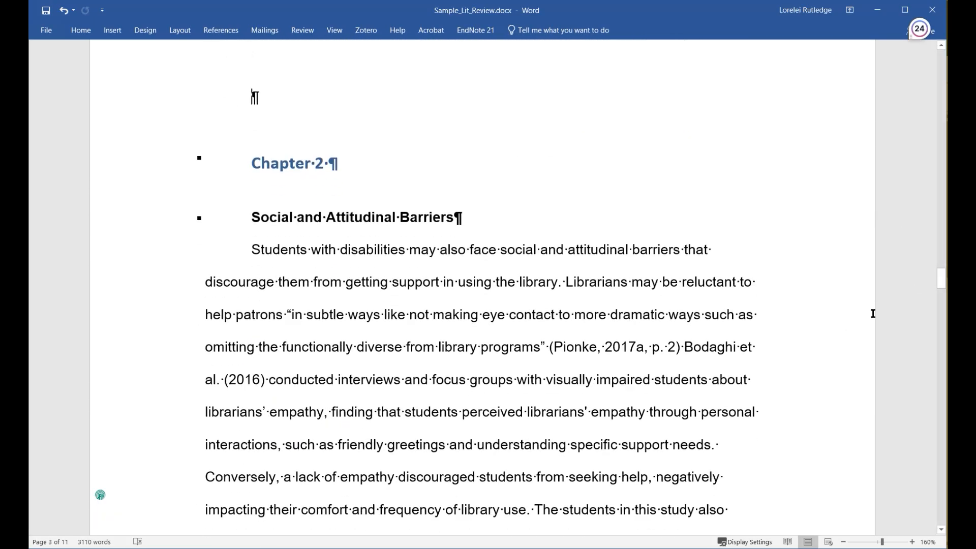
drag(941, 279, 939, 450)
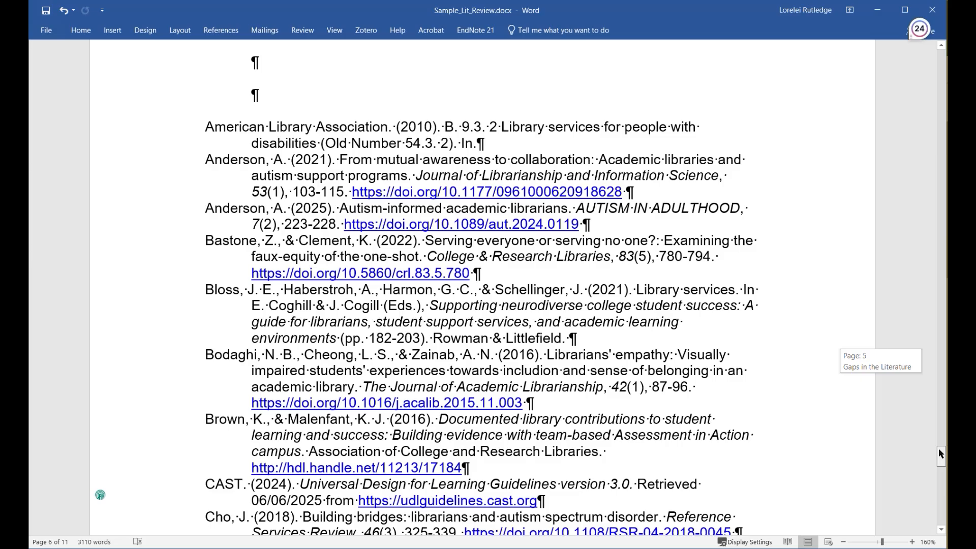
drag(939, 453, 940, 453)
click(475, 30)
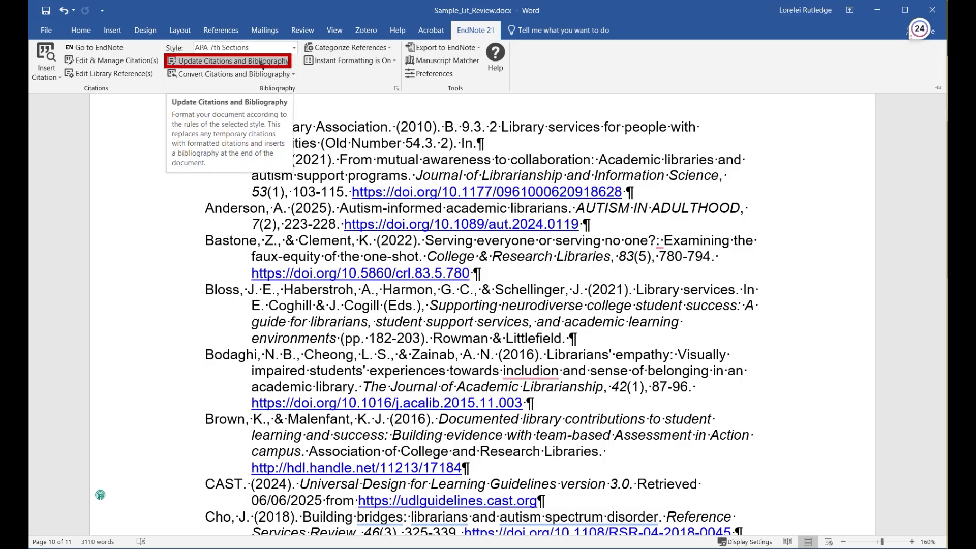
click(260, 63)
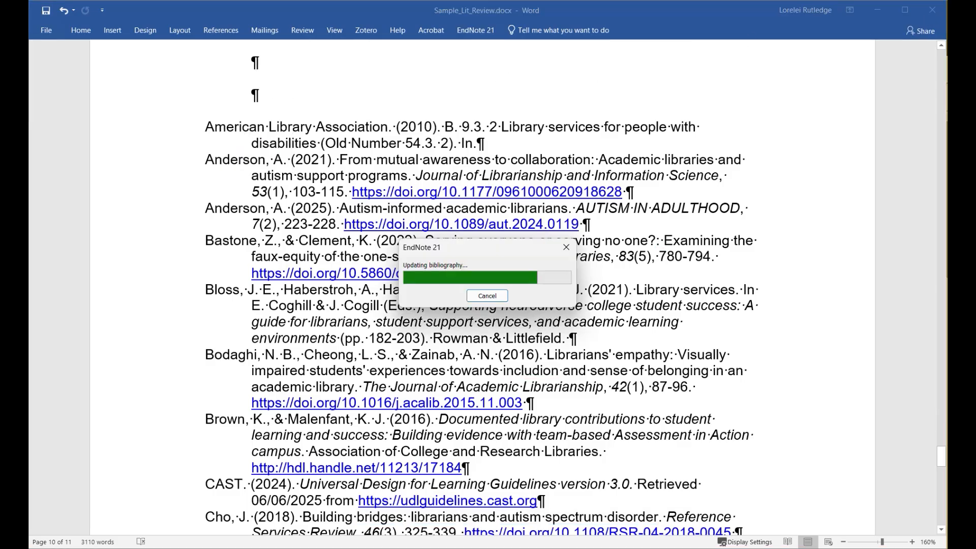